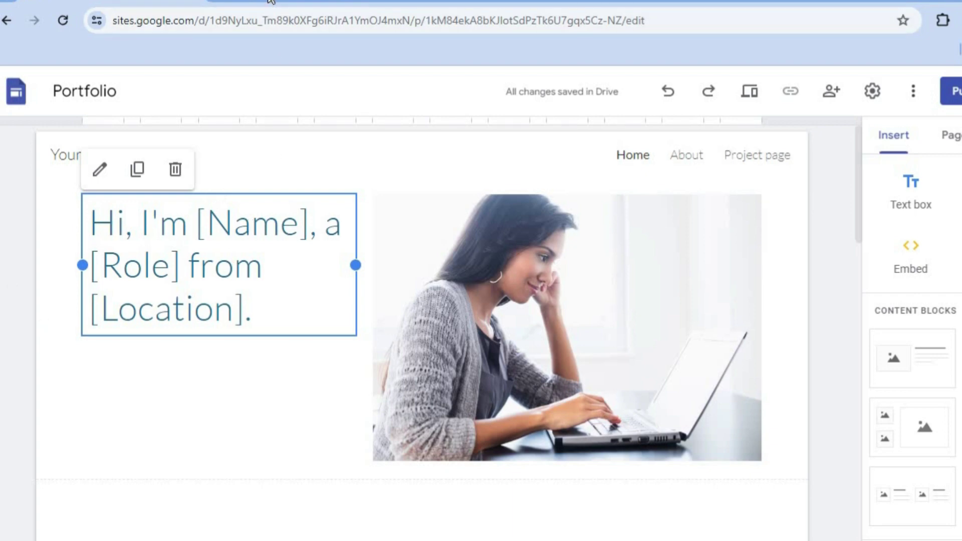
# Switch from the Google Sites editor to the Elfsight website tab.
pyautogui.click(270, 2)
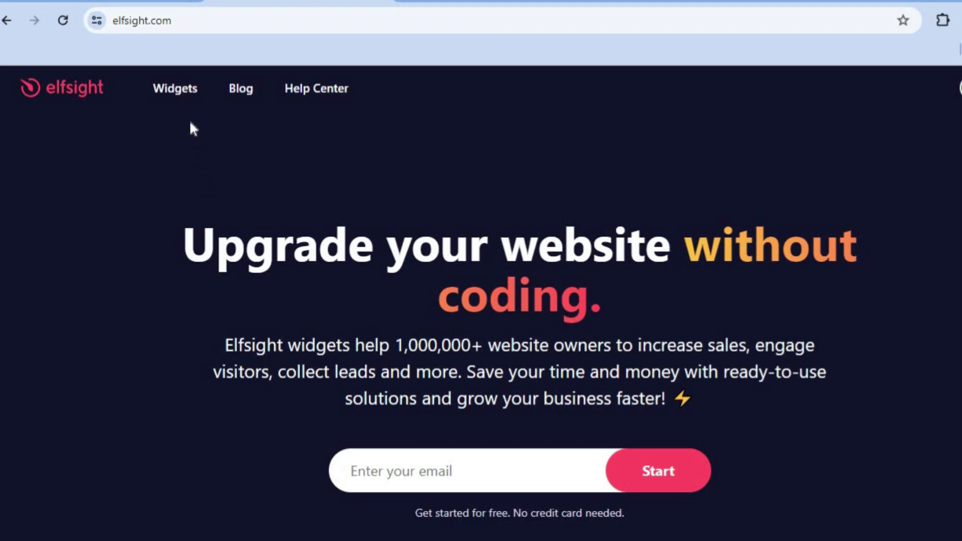
# Open Elfsight's Cookie Consent widget from the Widgets menu and scroll down to its template picker.
pyautogui.moveTo(182, 108)
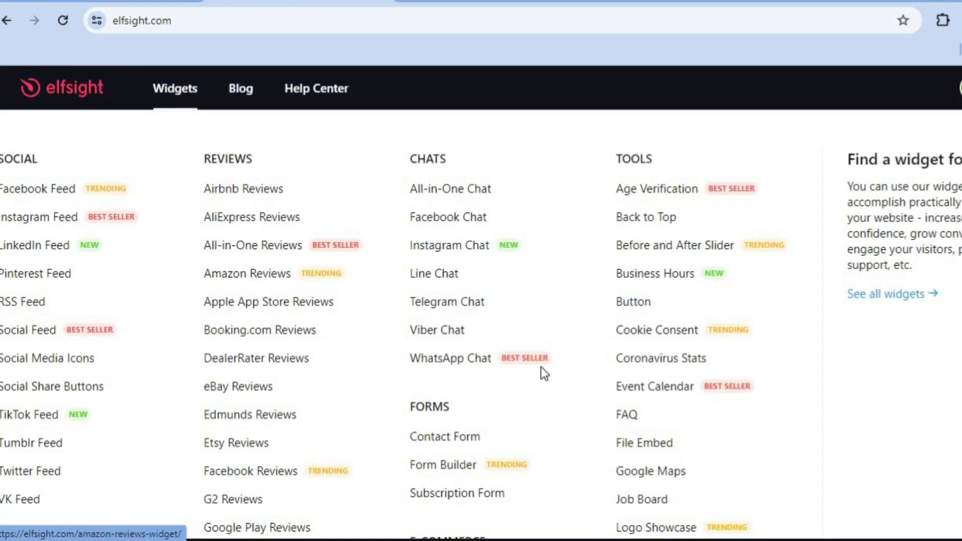
pyautogui.click(649, 332)
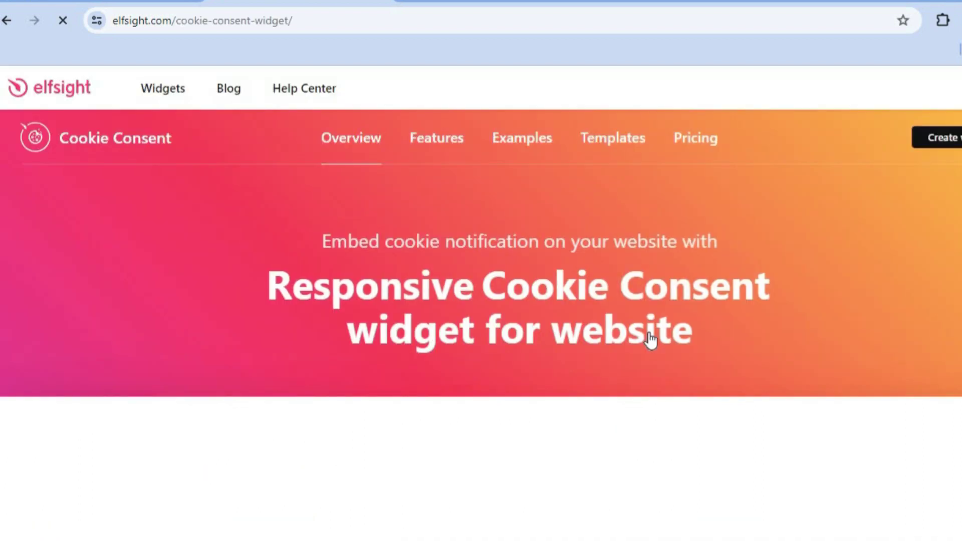
pyautogui.scroll(-3, 481, 301)
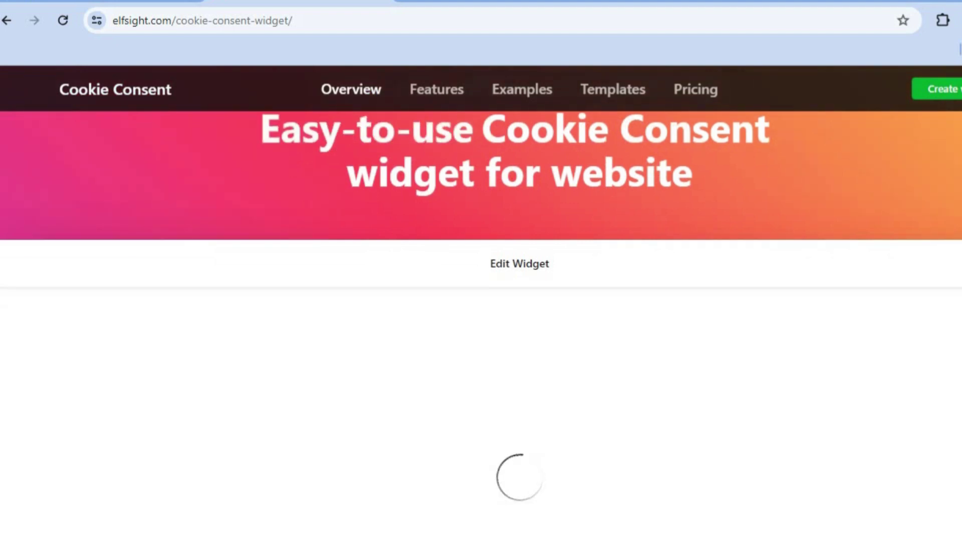
pyautogui.scroll(-2, 482, 326)
pyautogui.scroll(-3, 543, 193)
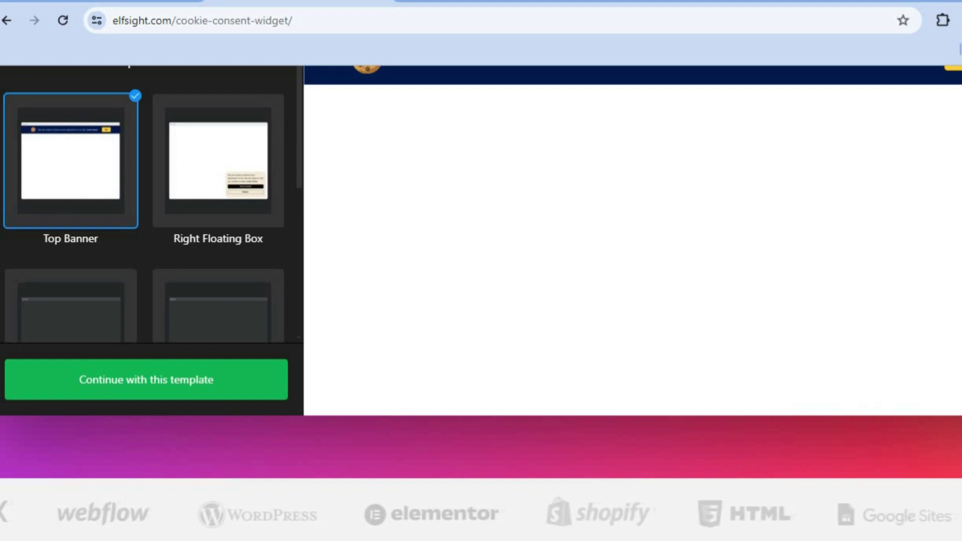
# Preview the Right, Center and Left Floating Box cookie templates.
pyautogui.scroll(1, 757, 128)
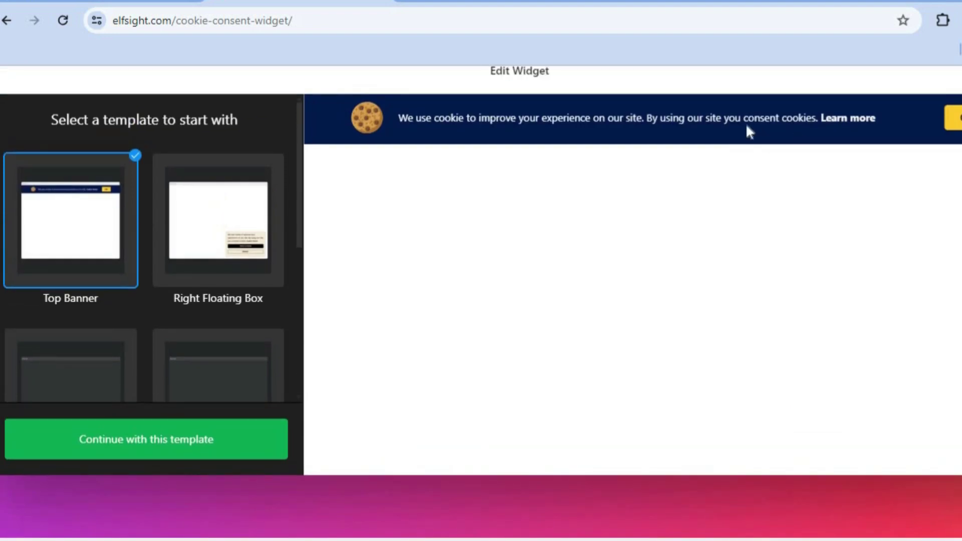
pyautogui.click(248, 247)
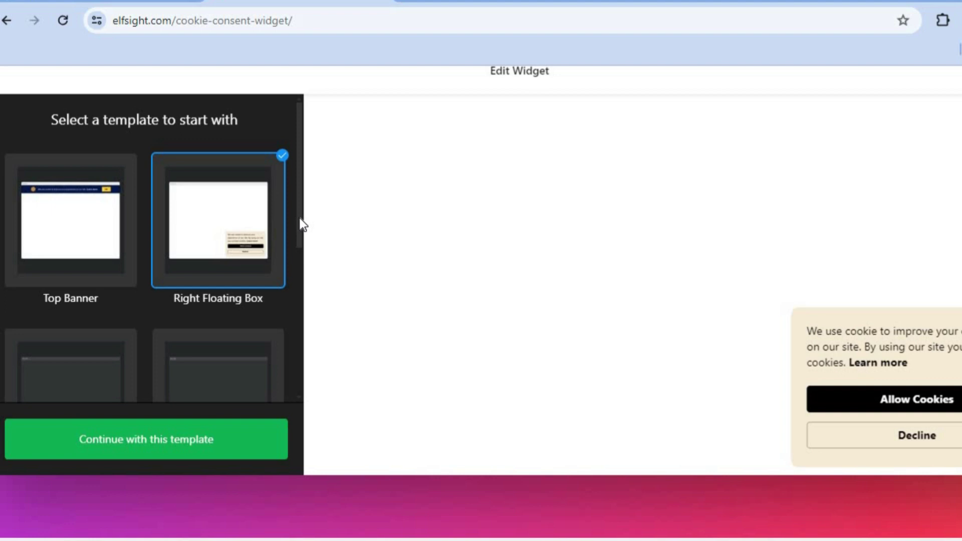
pyautogui.scroll(-3, 301, 250)
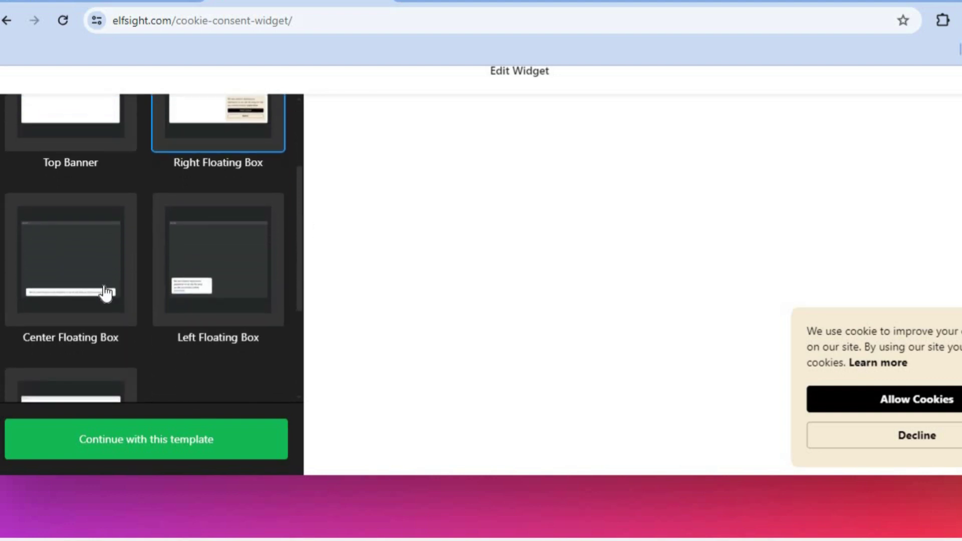
pyautogui.click(107, 293)
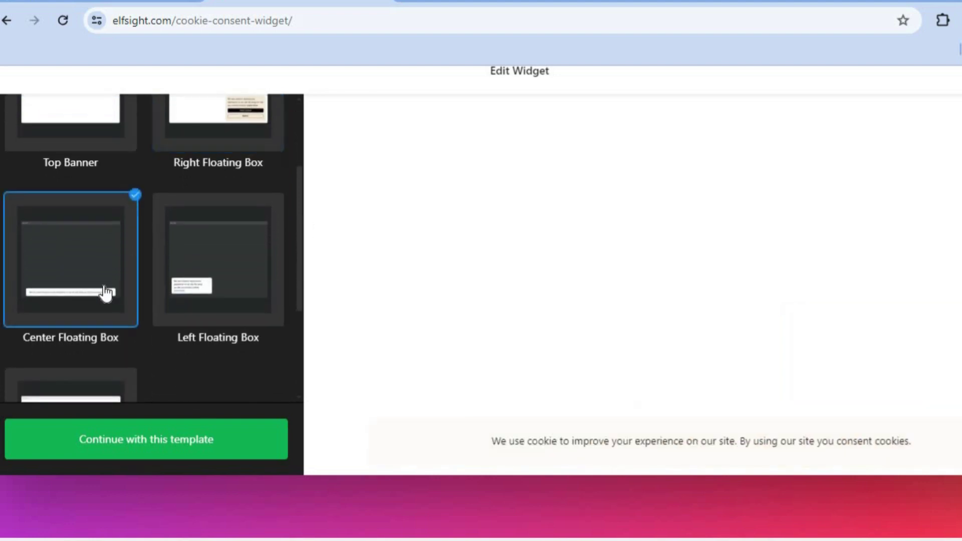
pyautogui.click(184, 300)
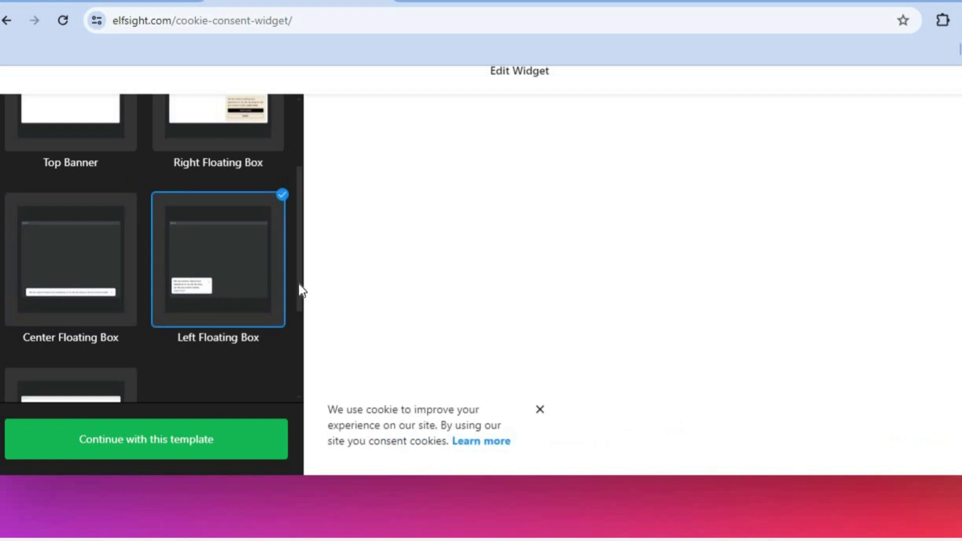
# Select the Bottom Banner template and review its preview.
pyautogui.scroll(-1, 300, 311)
pyautogui.scroll(-1, 300, 342)
pyautogui.click(70, 336)
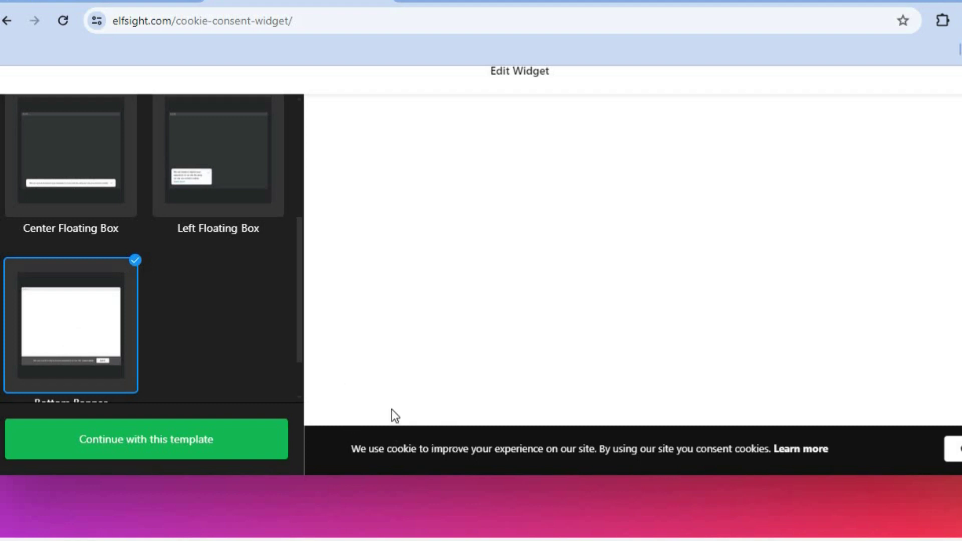
pyautogui.scroll(7, 632, 300)
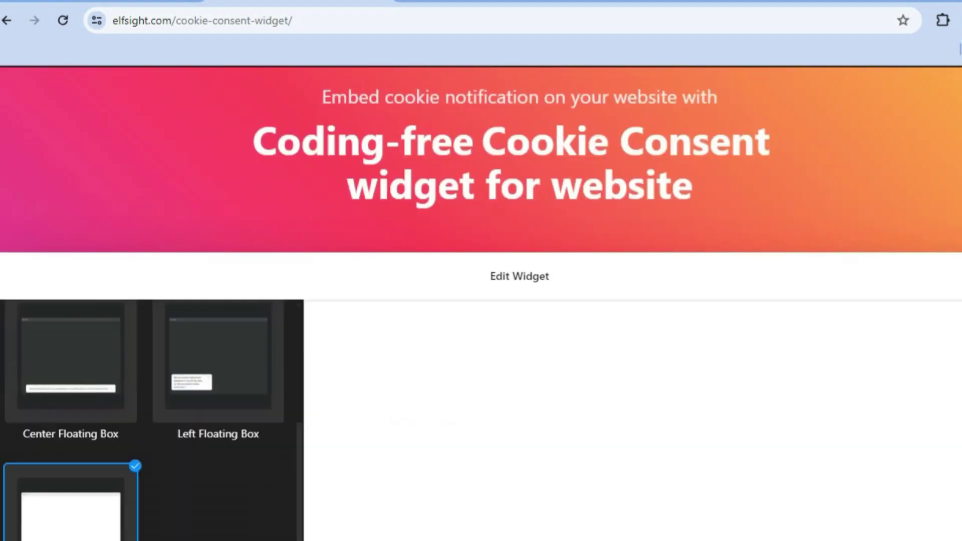
pyautogui.scroll(-13, 631, 301)
pyautogui.scroll(3, 690, 391)
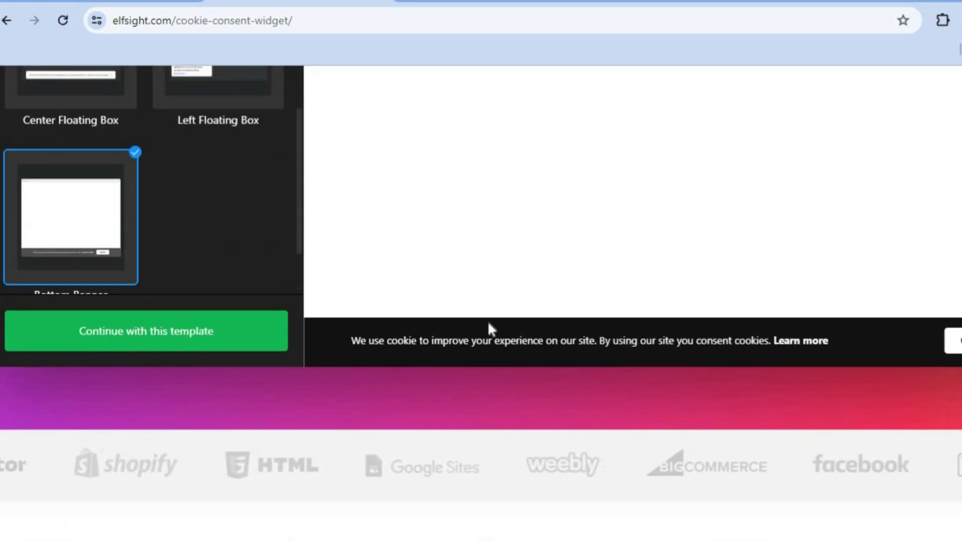
# Continue with Bottom Banner and set it to ask users to opt into cookies.
pyautogui.click(263, 340)
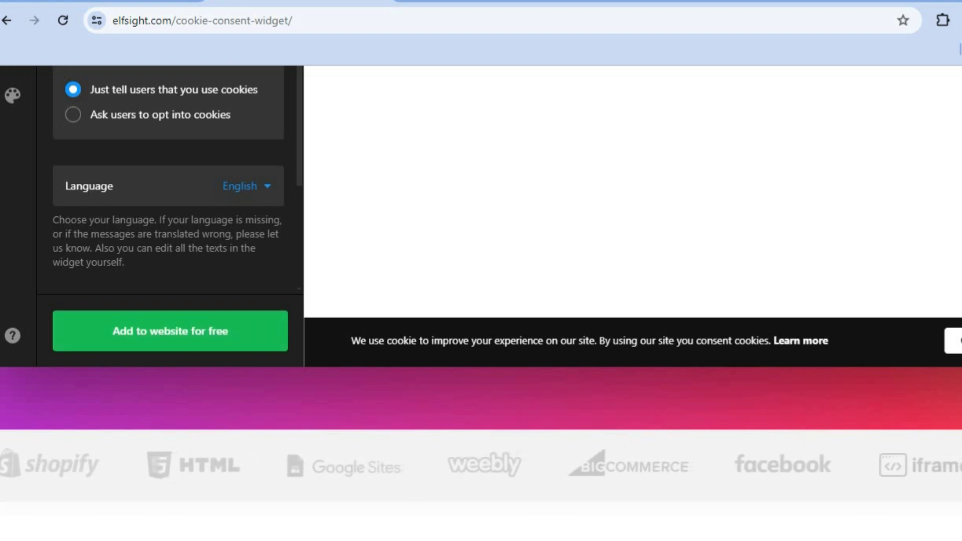
pyautogui.scroll(3, 653, 242)
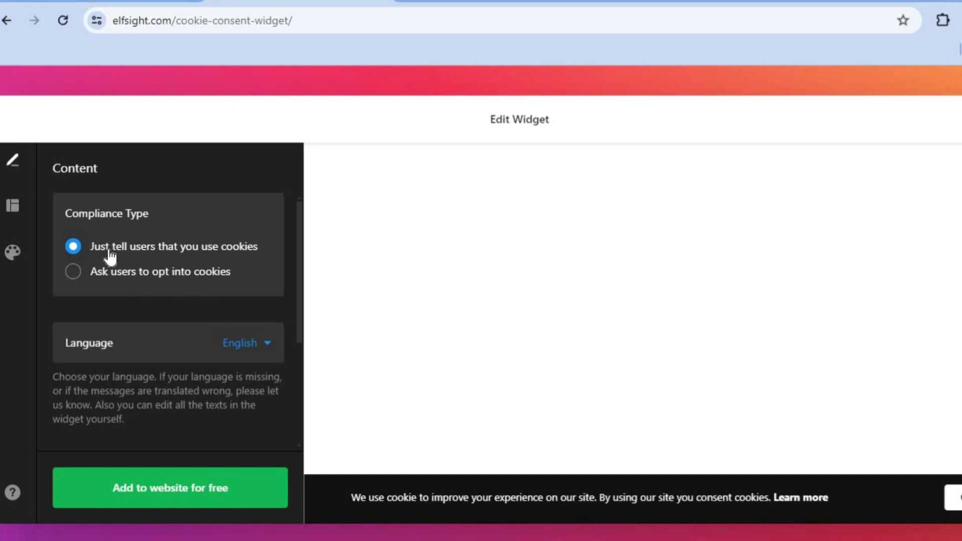
pyautogui.click(74, 276)
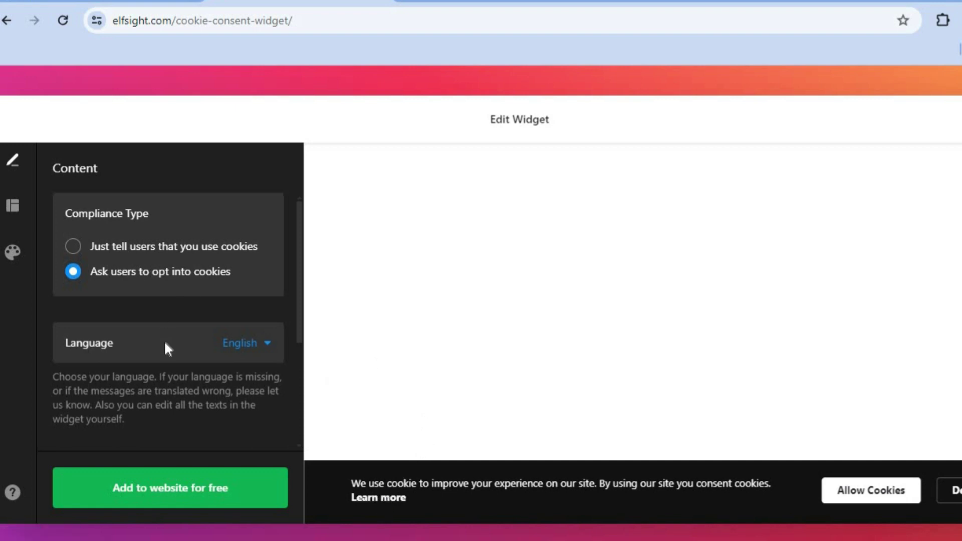
# Review the Layout and Style options, then save the widget via Add to website for free.
pyautogui.click(24, 211)
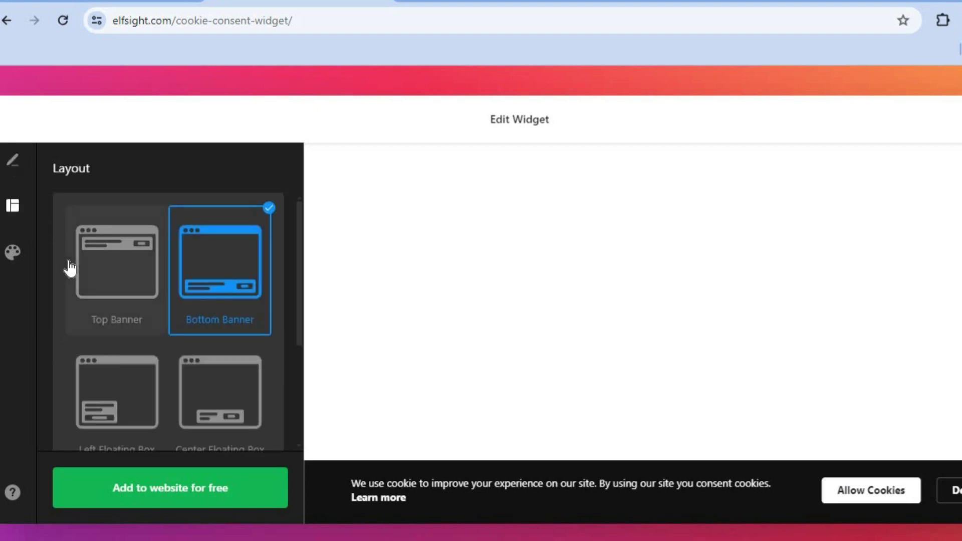
pyautogui.click(13, 257)
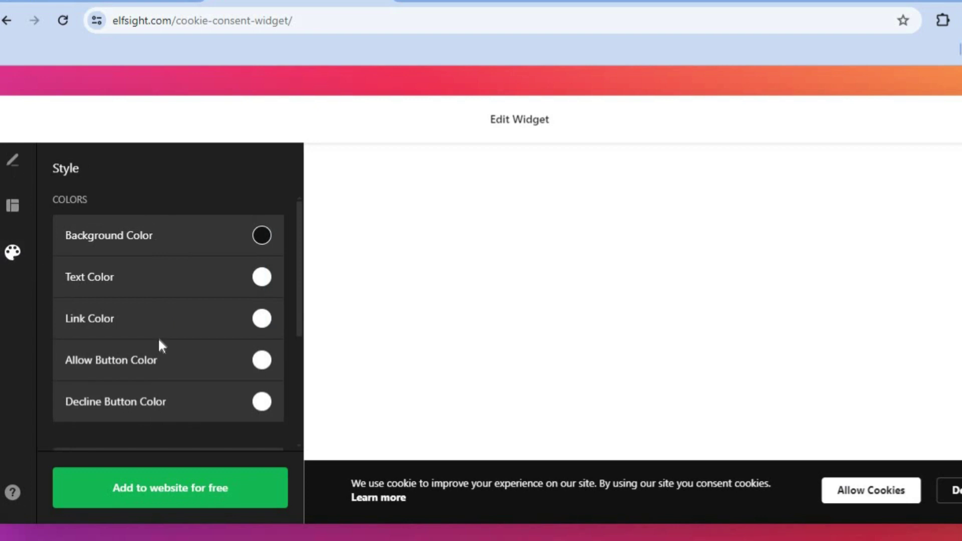
pyautogui.click(146, 484)
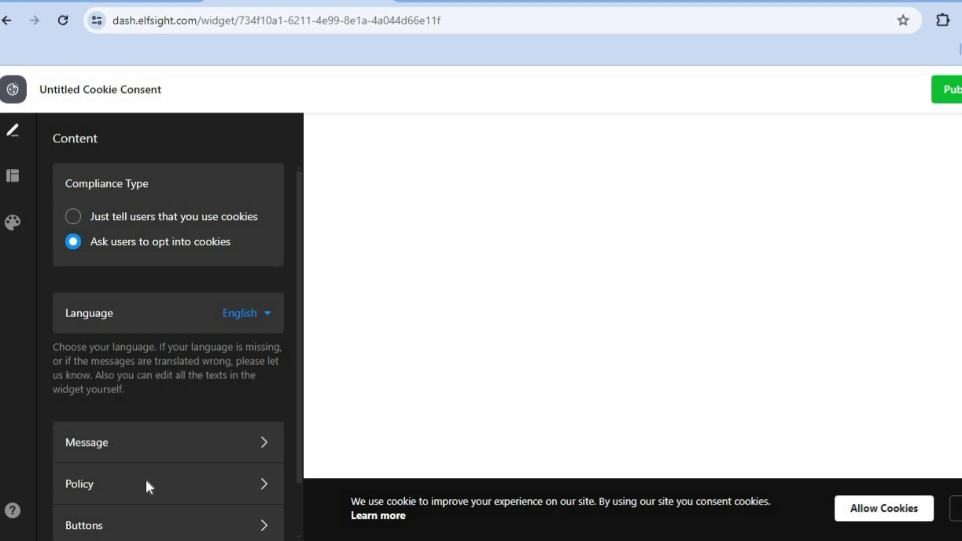
pyautogui.click(210, 443)
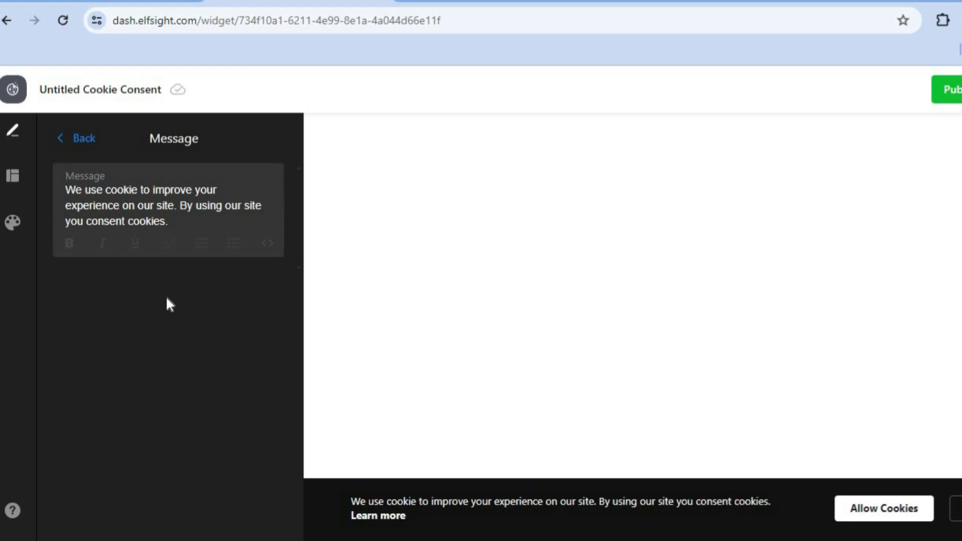
pyautogui.click(70, 139)
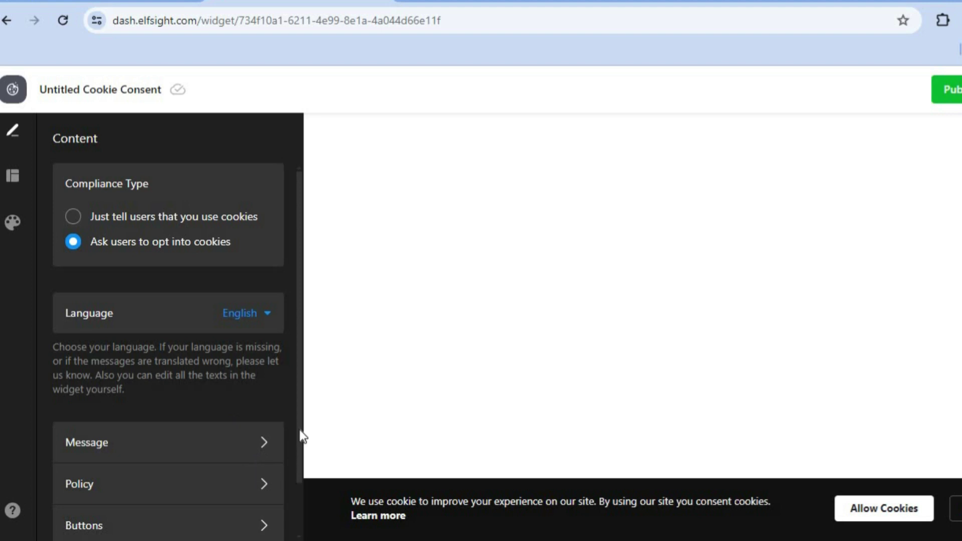
pyautogui.scroll(-2, 300, 451)
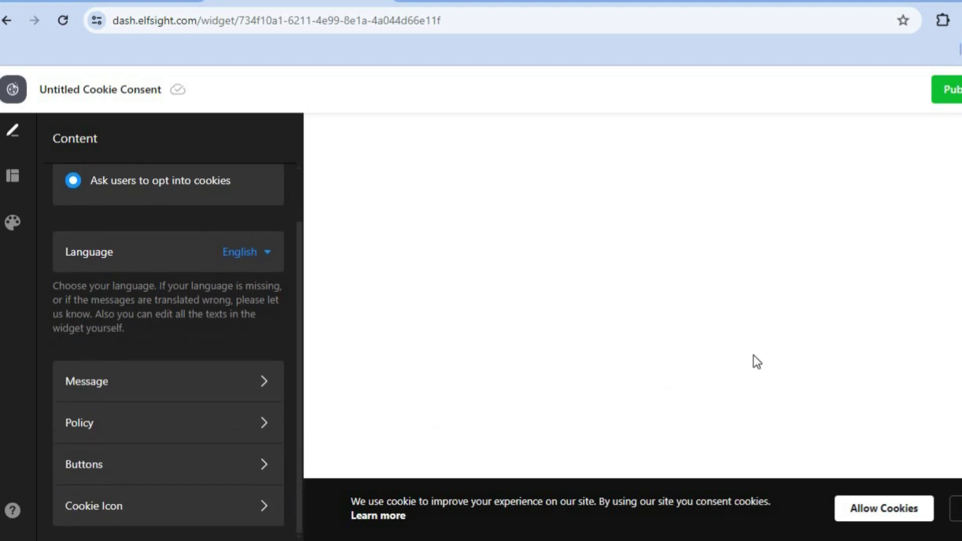
# Publish the cookie widget on the Free plan, copy its embed code, and return to Google Sites.
pyautogui.click(950, 89)
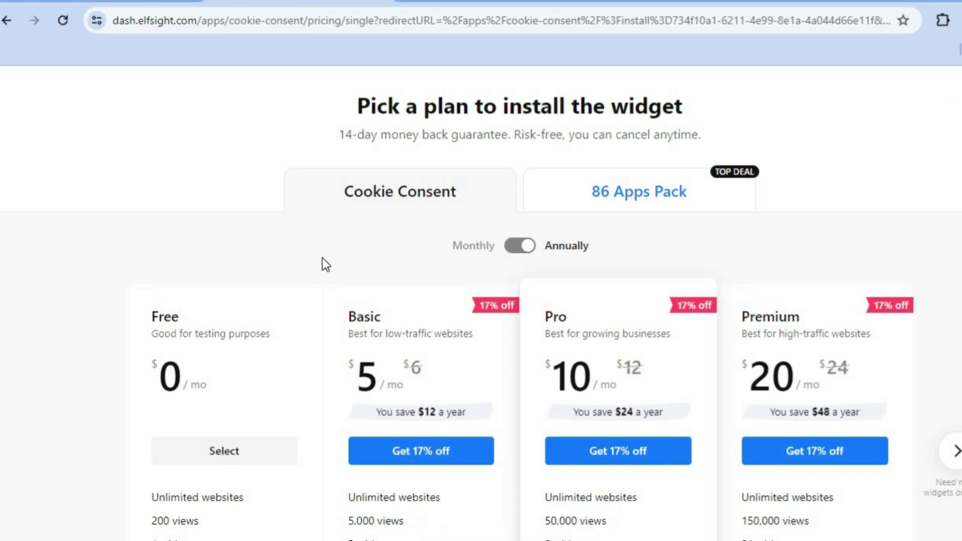
pyautogui.click(224, 454)
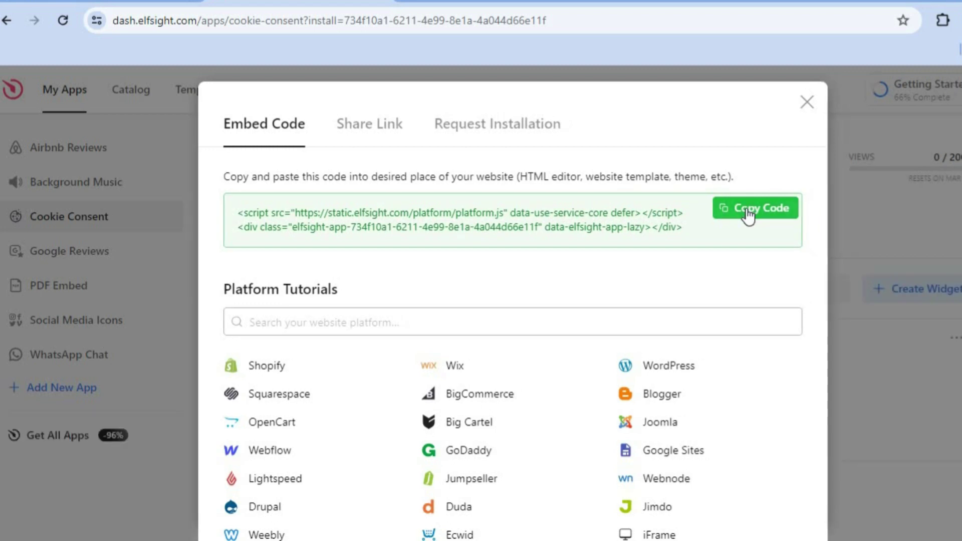
pyautogui.click(748, 213)
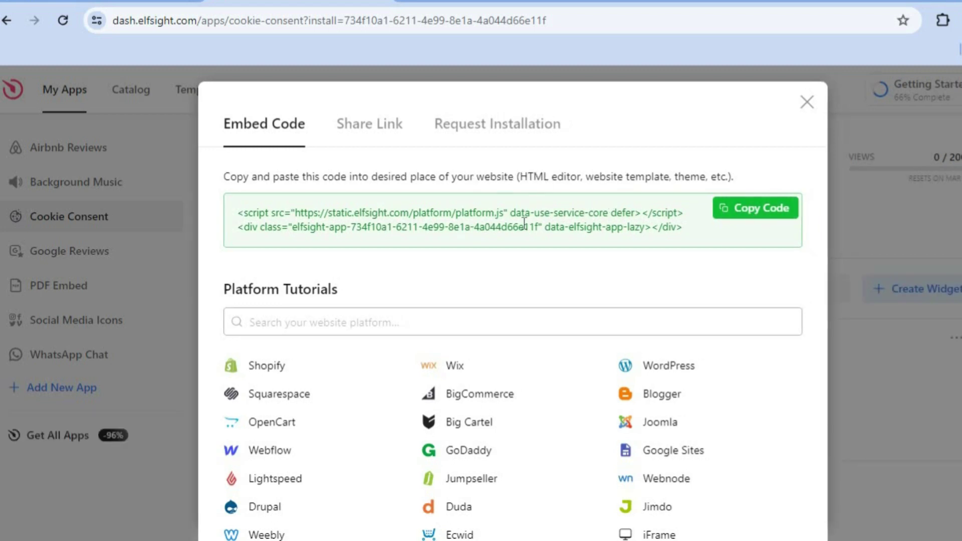
pyautogui.click(120, 2)
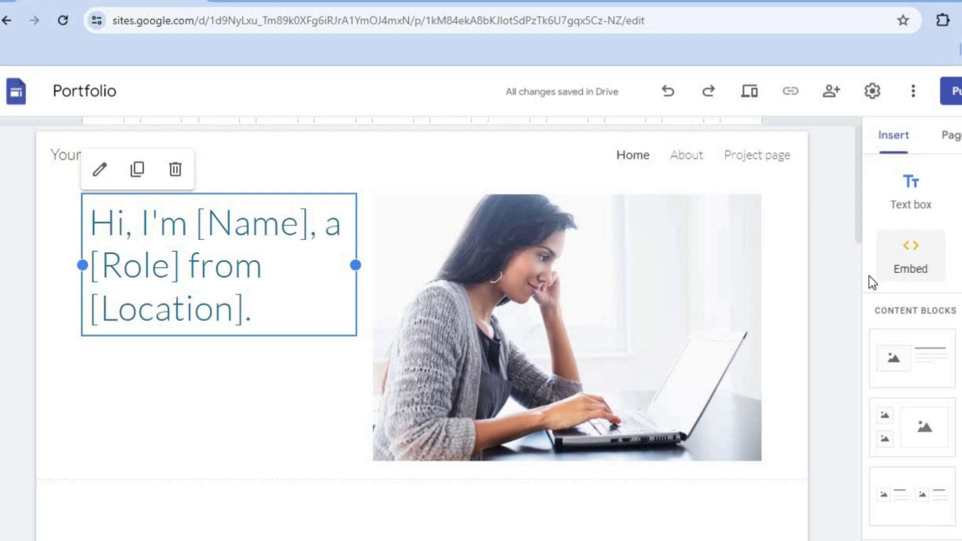
pyautogui.click(780, 330)
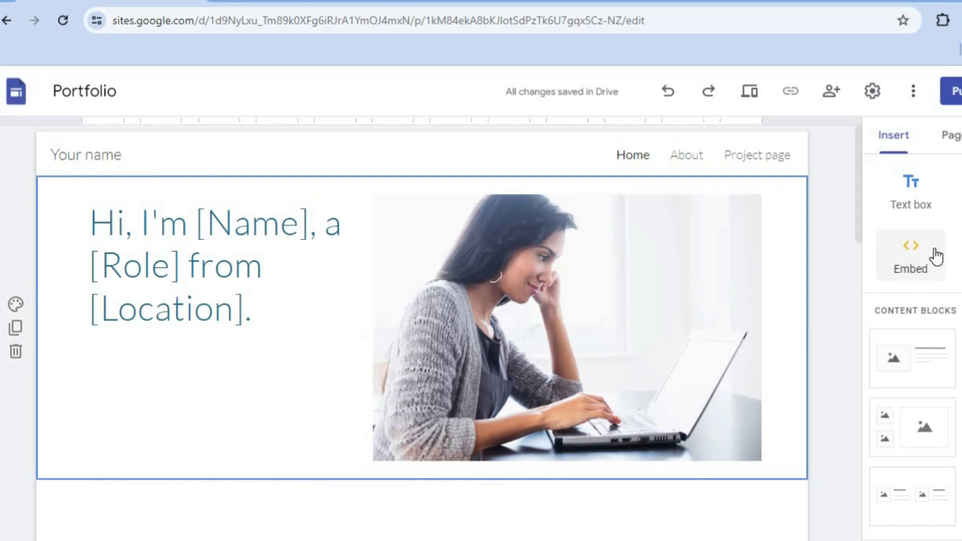
pyautogui.click(935, 255)
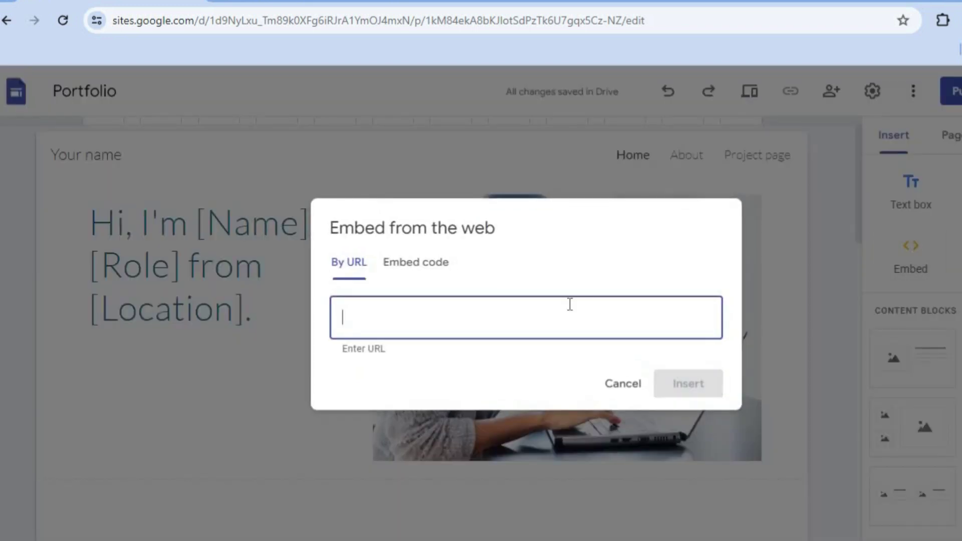
pyautogui.click(398, 271)
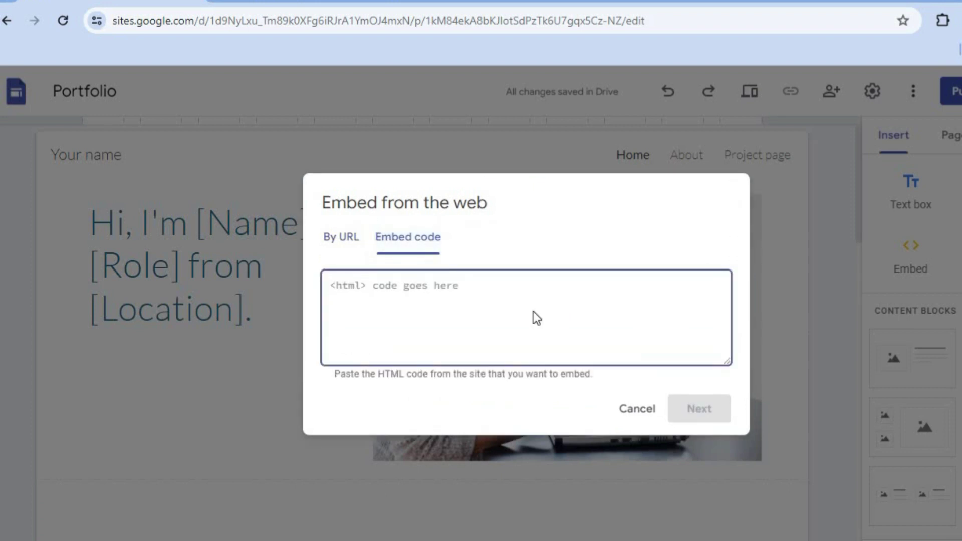
pyautogui.rightClick(533, 312)
pyautogui.click(567, 158)
pyautogui.click(701, 403)
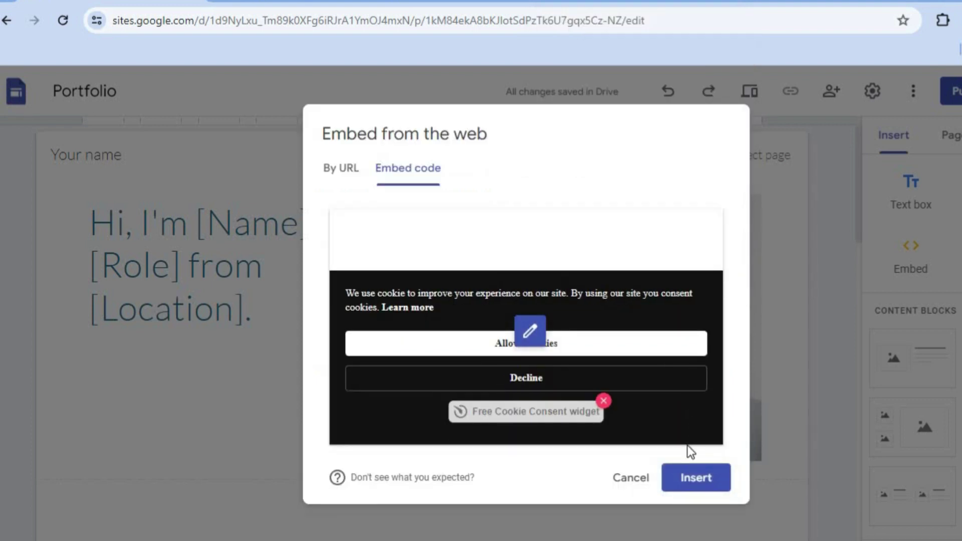
pyautogui.click(688, 479)
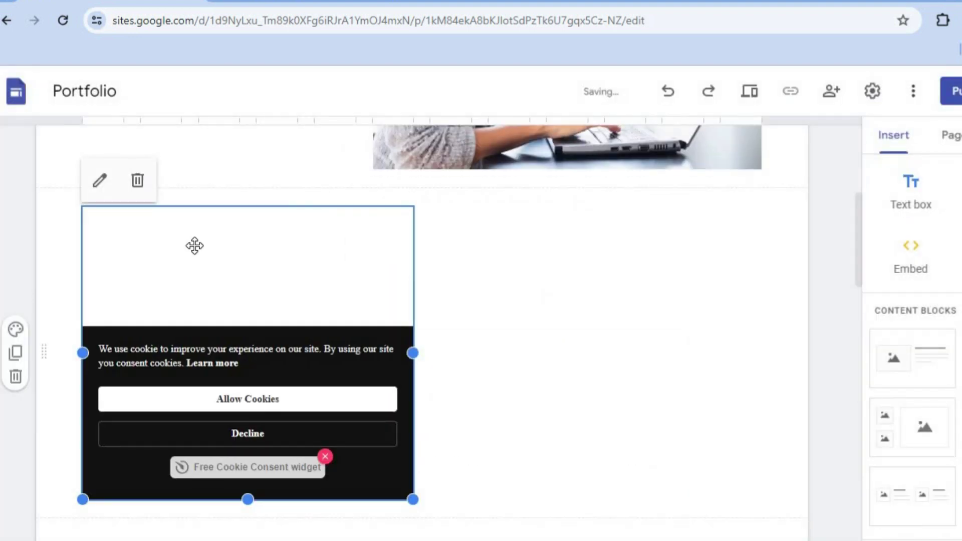
pyautogui.click(137, 181)
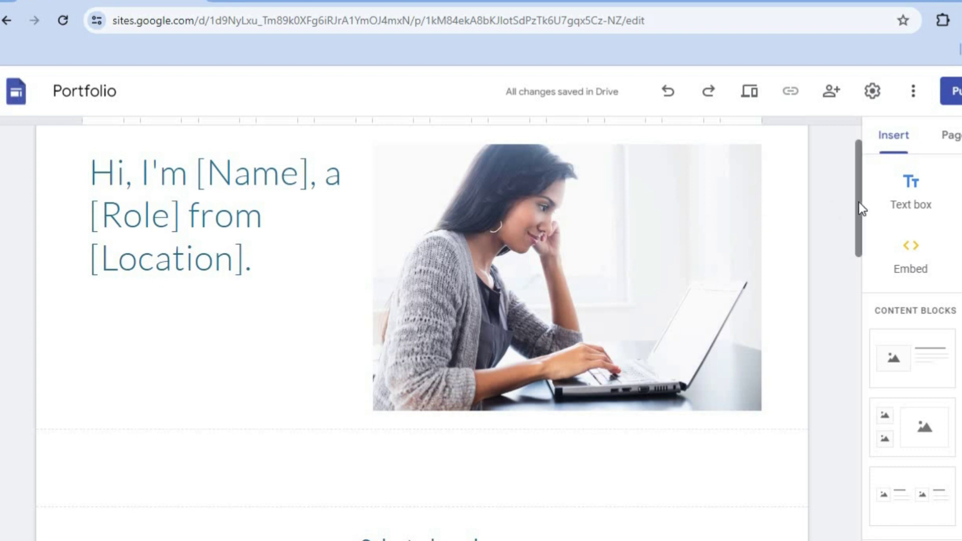
pyautogui.click(853, 511)
pyautogui.moveTo(466, 507)
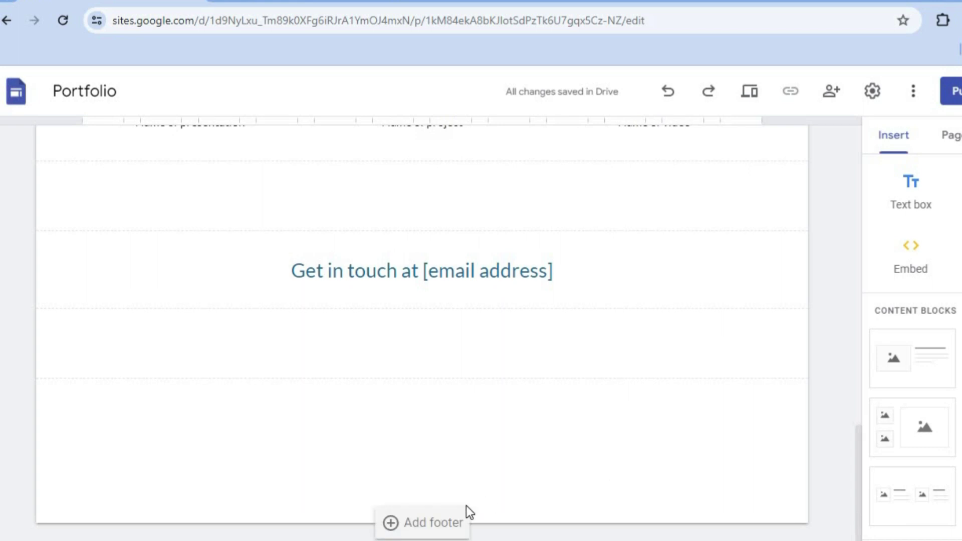
# Add a page footer and insert the pasted Elfsight embed code into it.
pyautogui.click(424, 523)
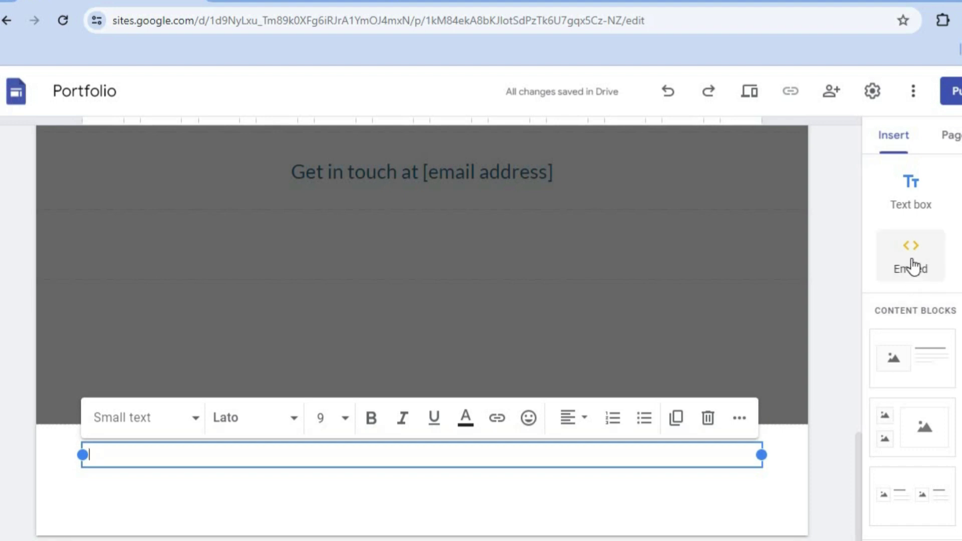
pyautogui.click(911, 261)
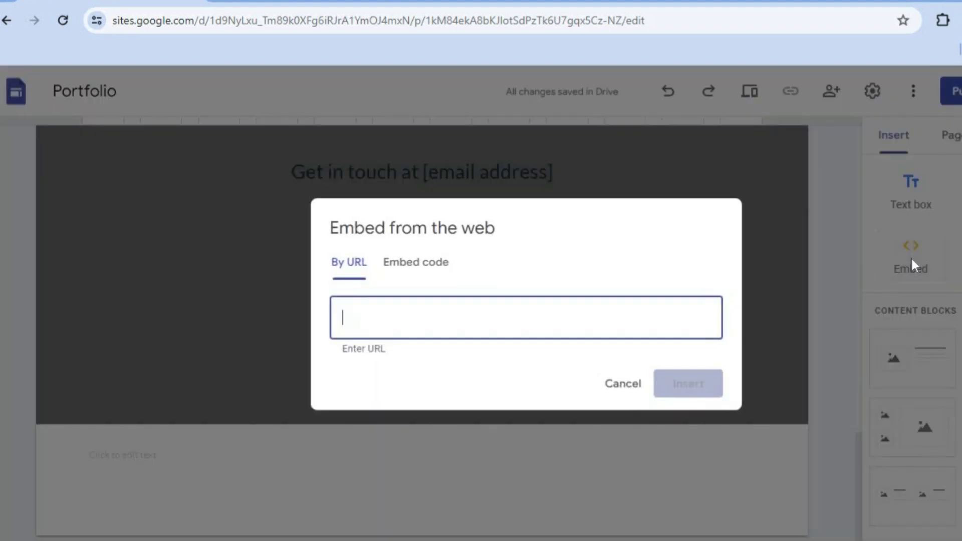
pyautogui.click(428, 264)
pyautogui.rightClick(415, 286)
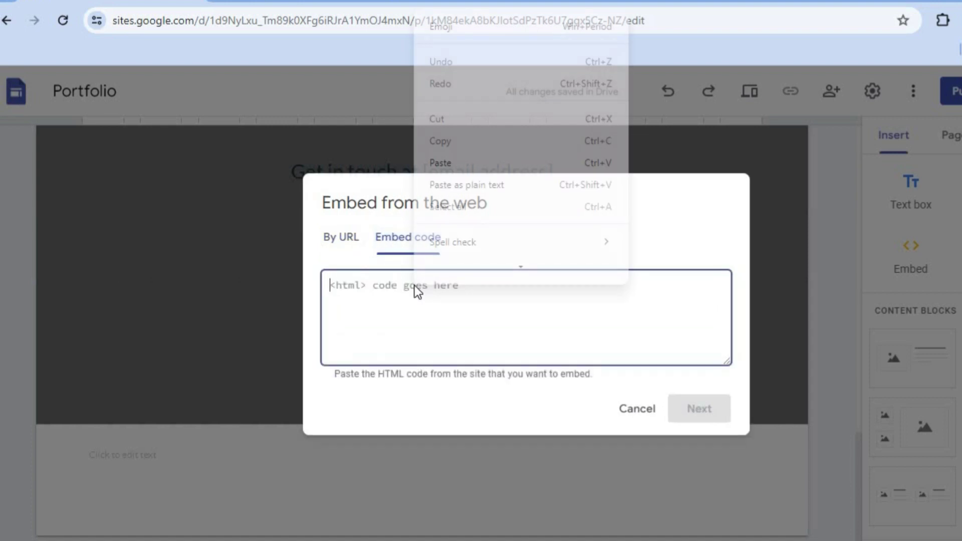
pyautogui.click(451, 170)
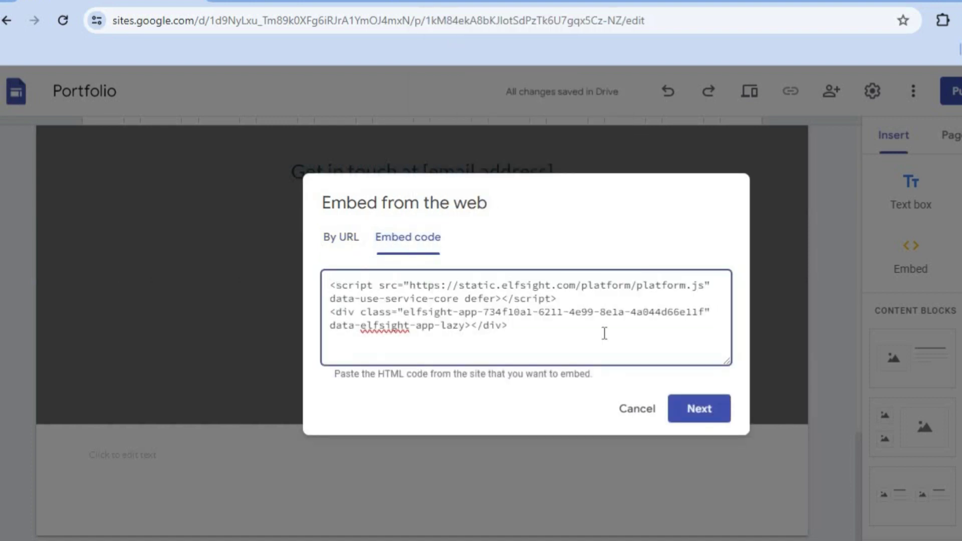
pyautogui.click(706, 410)
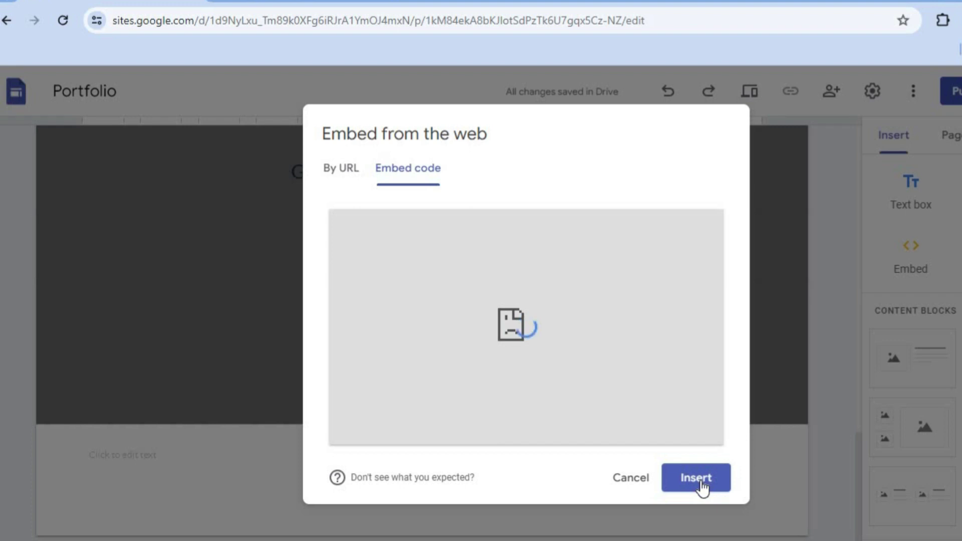
pyautogui.click(702, 481)
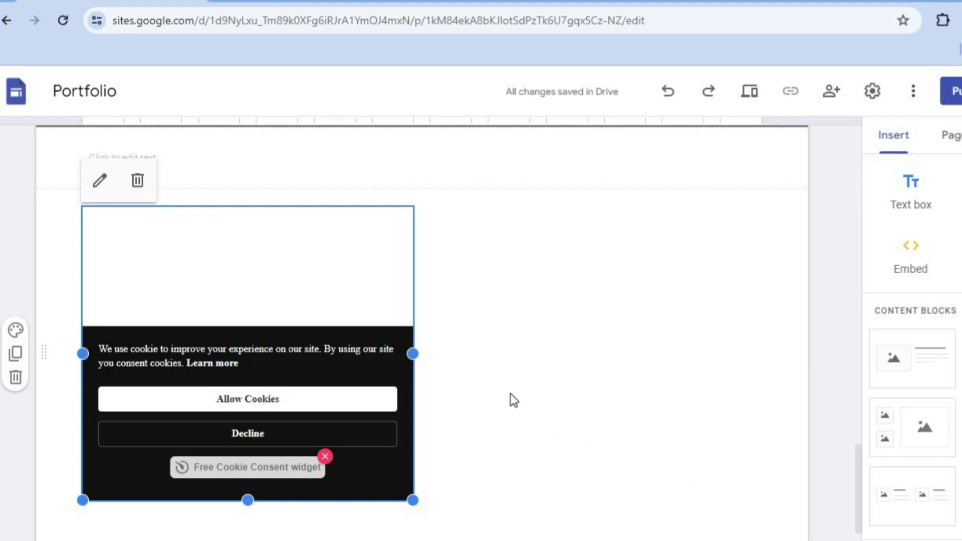
# Widen the cookie embed to full page width, move it under the footer text, and shorten it.
pyautogui.moveTo(413, 352); pyautogui.dragTo(642, 371)
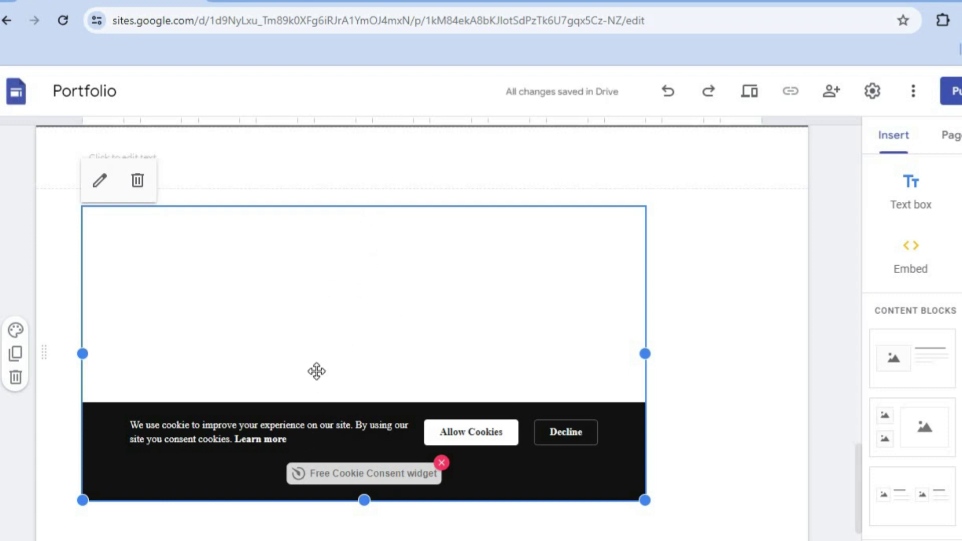
pyautogui.moveTo(290, 423); pyautogui.dragTo(333, 199)
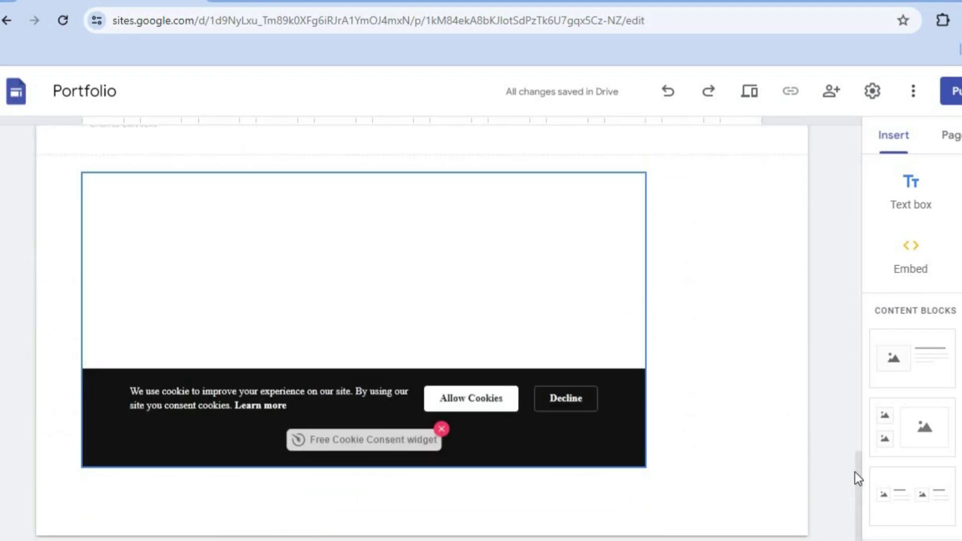
pyautogui.moveTo(860, 474); pyautogui.dragTo(860, 459)
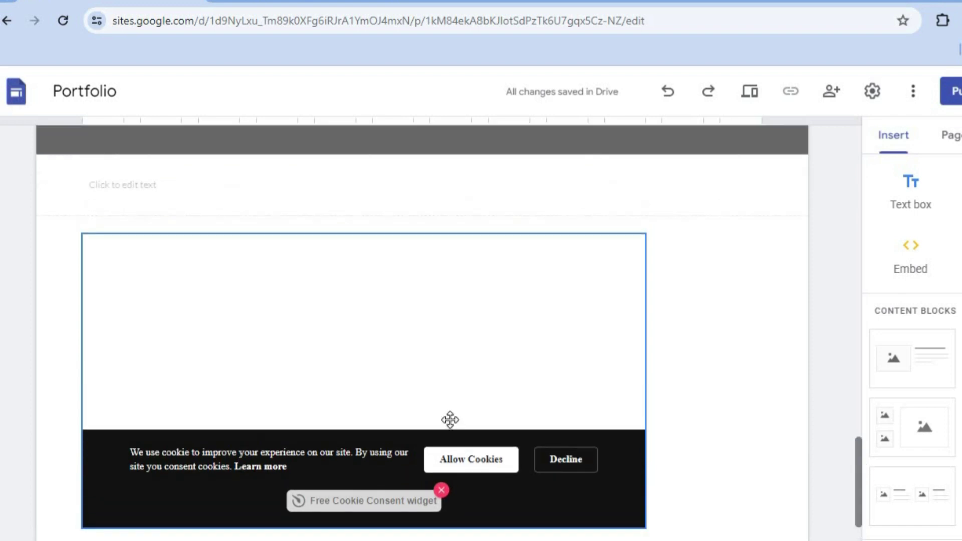
pyautogui.moveTo(223, 478); pyautogui.dragTo(266, 195)
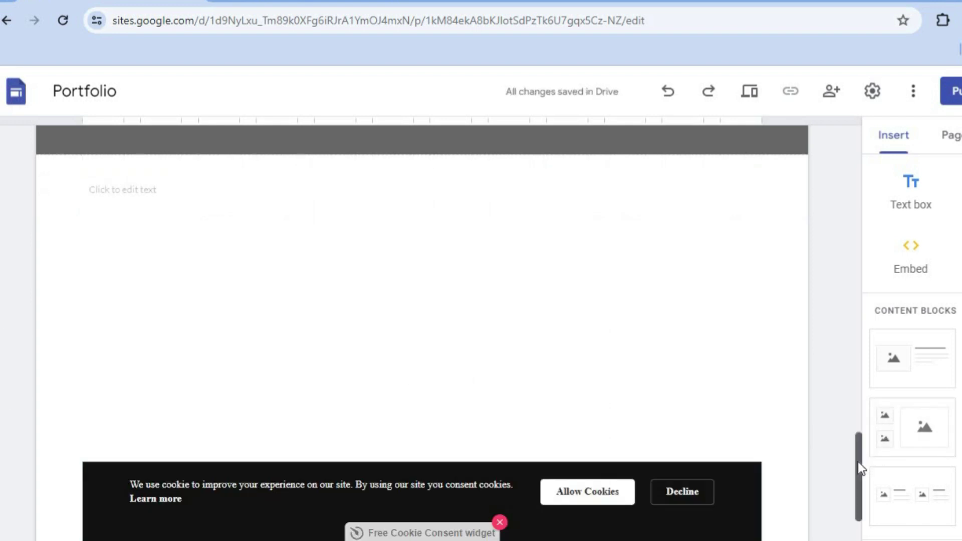
pyautogui.moveTo(858, 462); pyautogui.dragTo(859, 481)
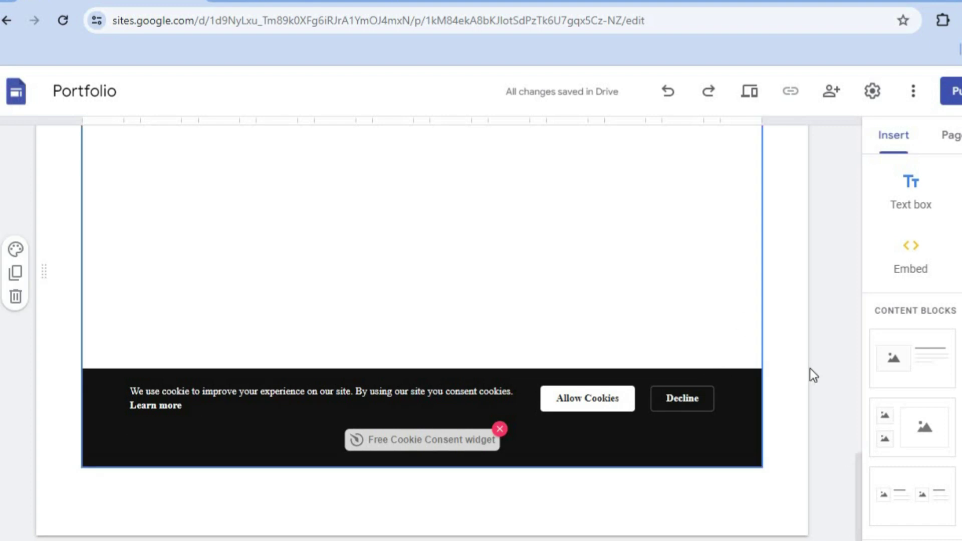
pyautogui.click(422, 468)
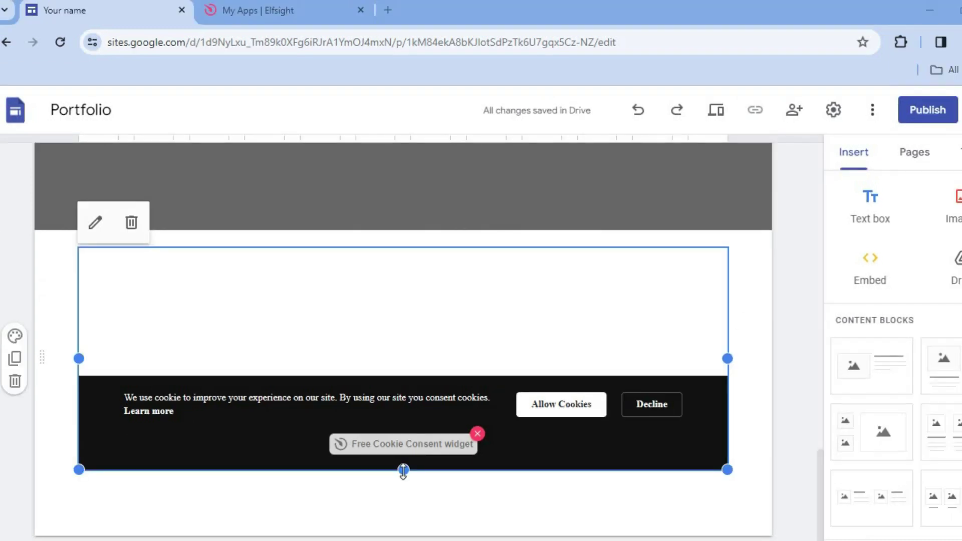
pyautogui.moveTo(404, 470); pyautogui.dragTo(405, 350)
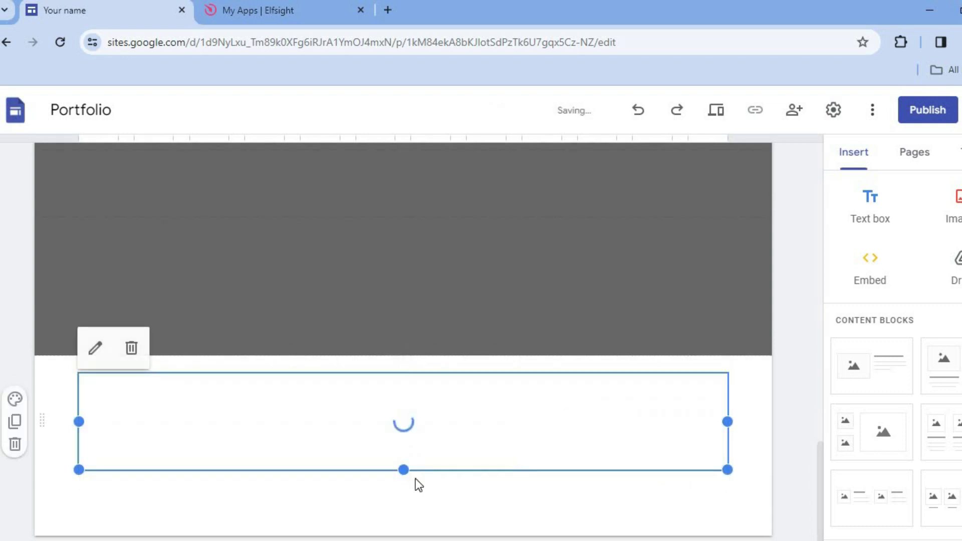
# Nudge the embed's left and right edges outward and fit its bottom edge to the banner.
pyautogui.moveTo(727, 421); pyautogui.dragTo(749, 426)
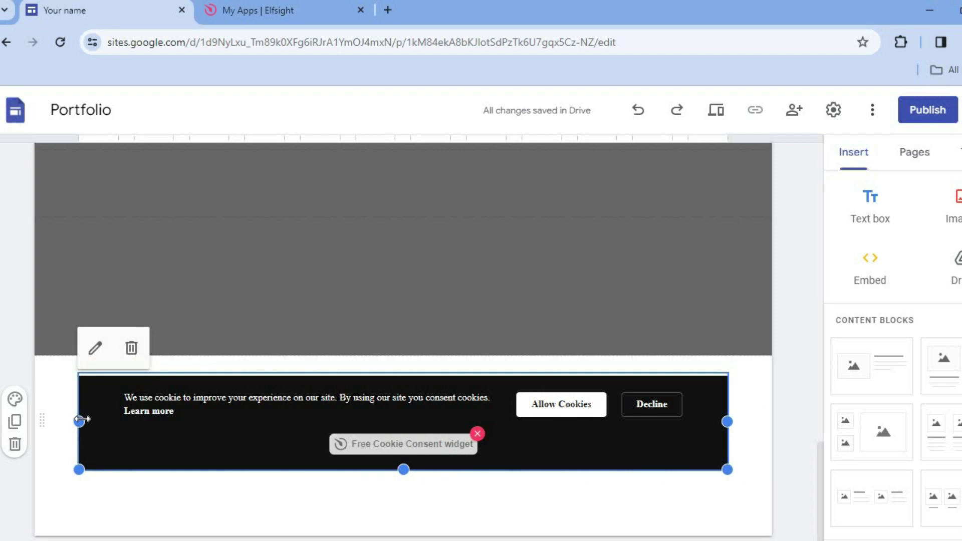
pyautogui.moveTo(80, 420); pyautogui.dragTo(50, 421)
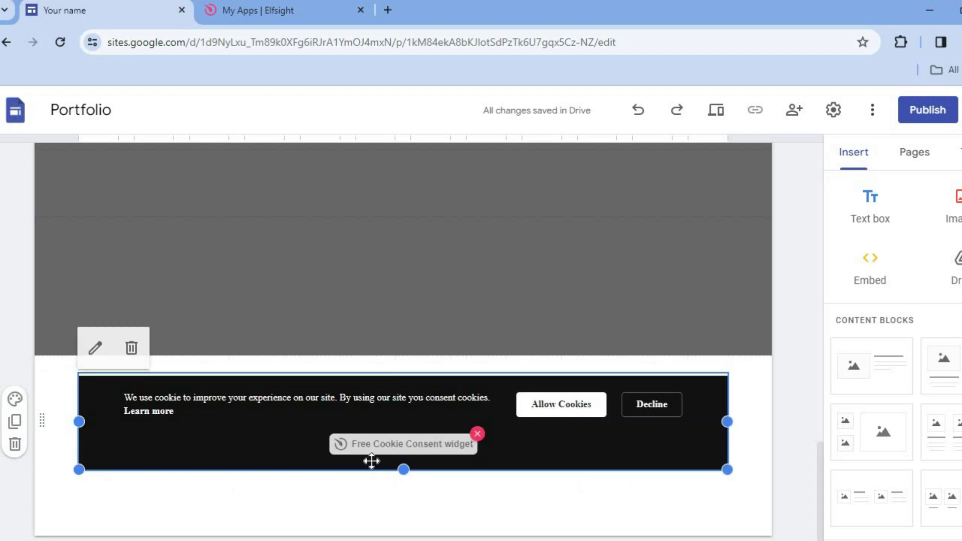
pyautogui.moveTo(406, 470); pyautogui.dragTo(407, 467)
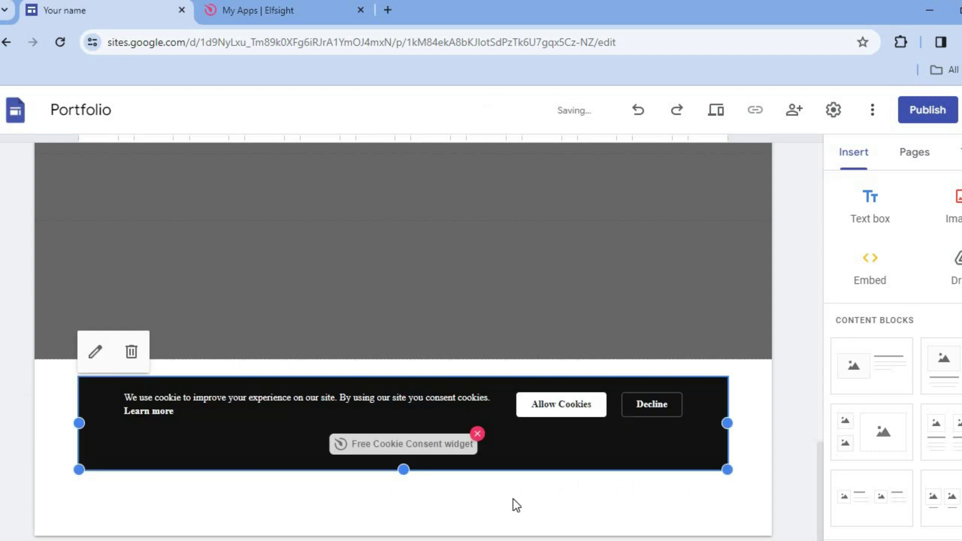